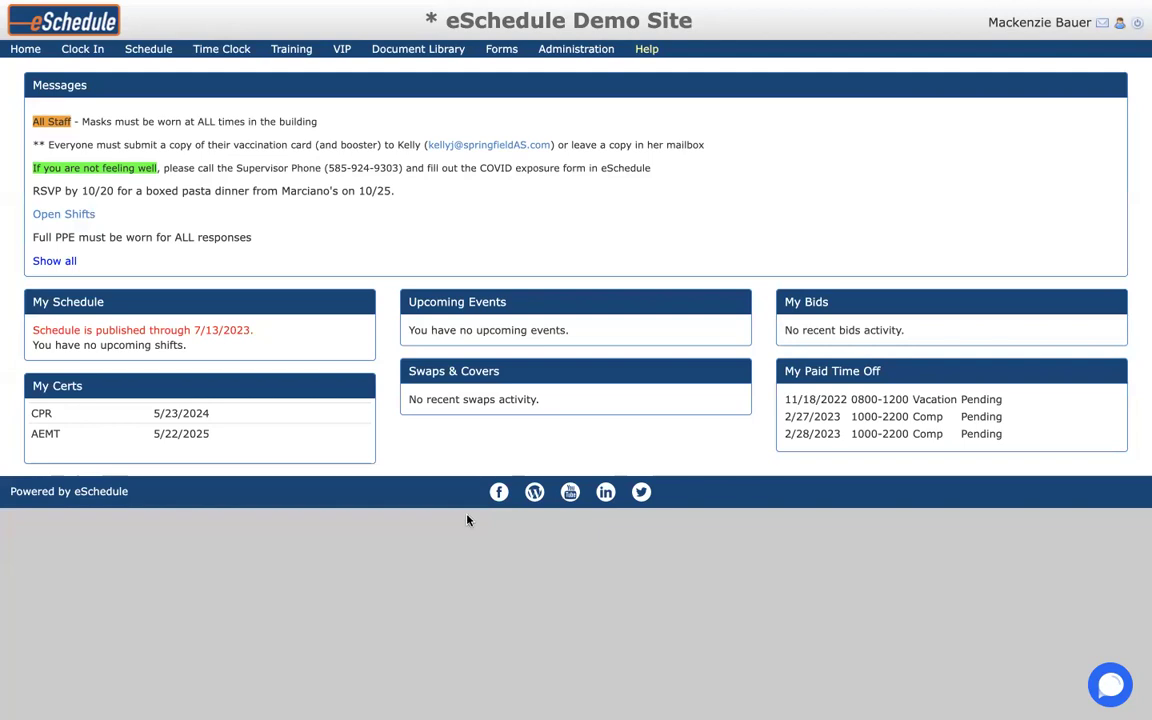
Open the weekly spreadsheet schedule and name the Events Medic shift on 9/7/2023 "Training"
mouse_move(151, 53)
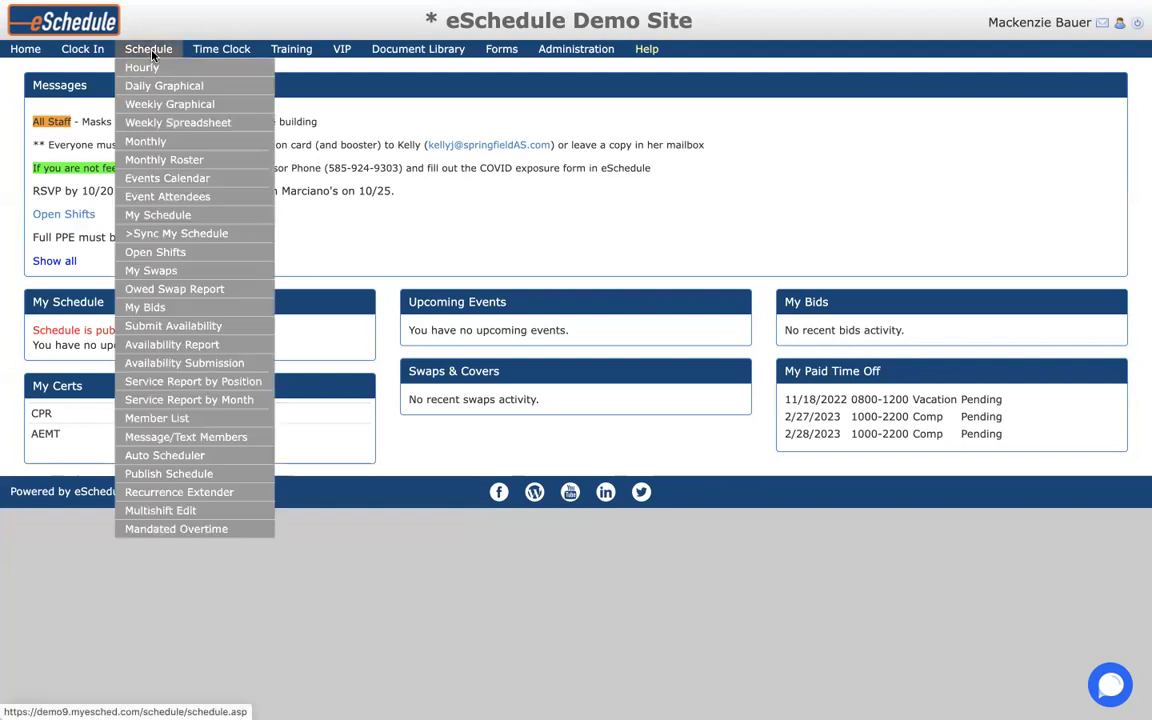
left_click(156, 124)
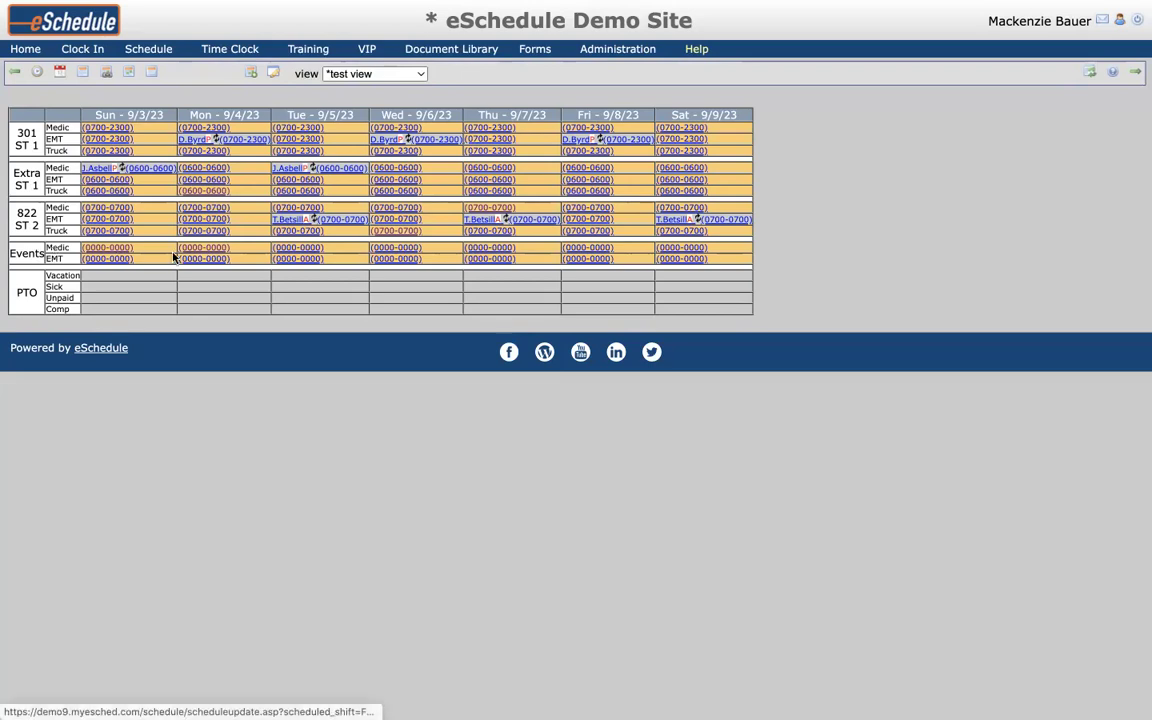
left_click(479, 248)
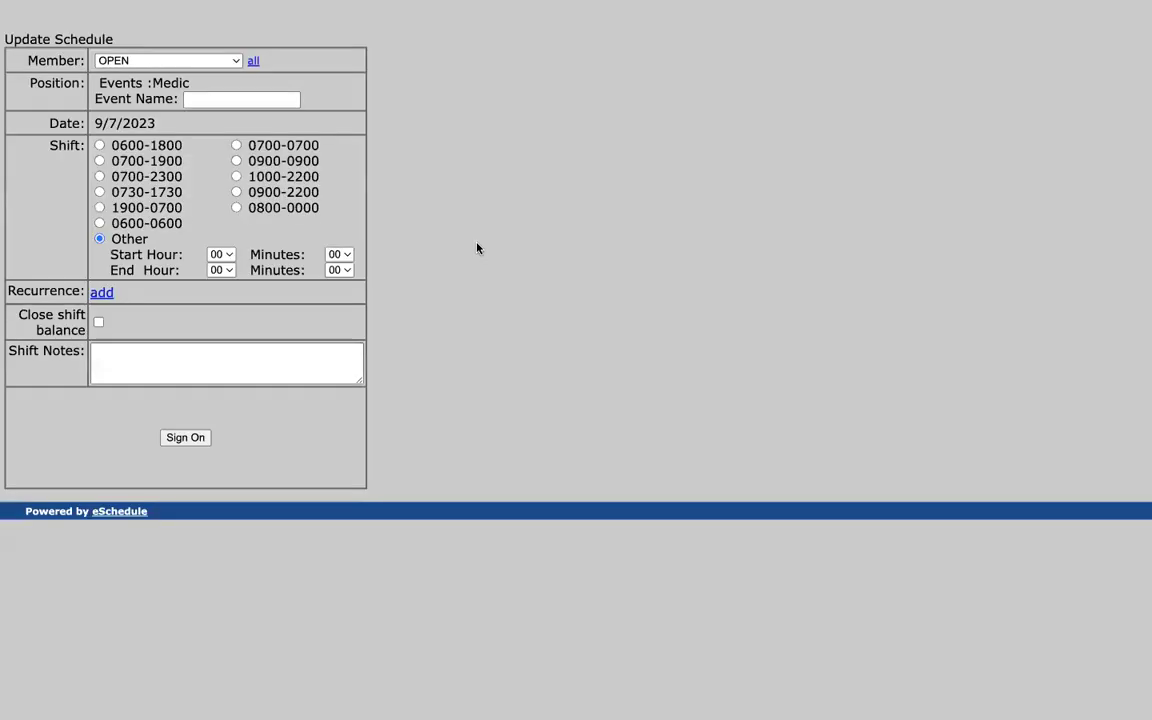
left_click(250, 98)
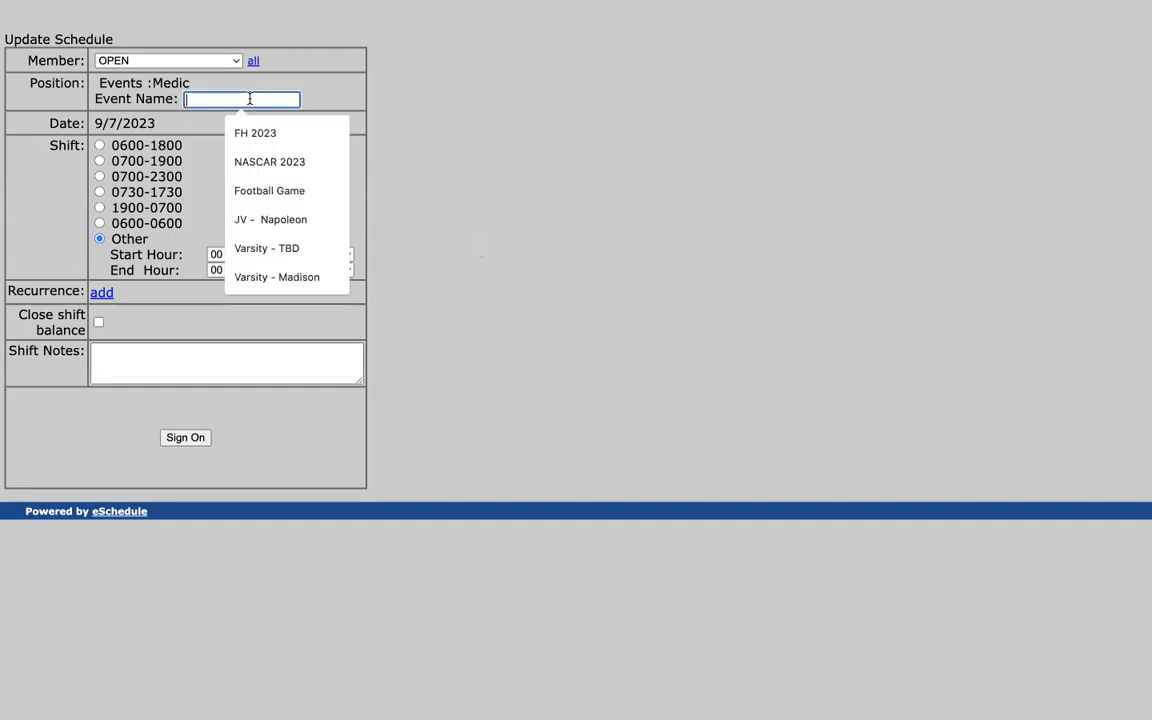
type("Training")
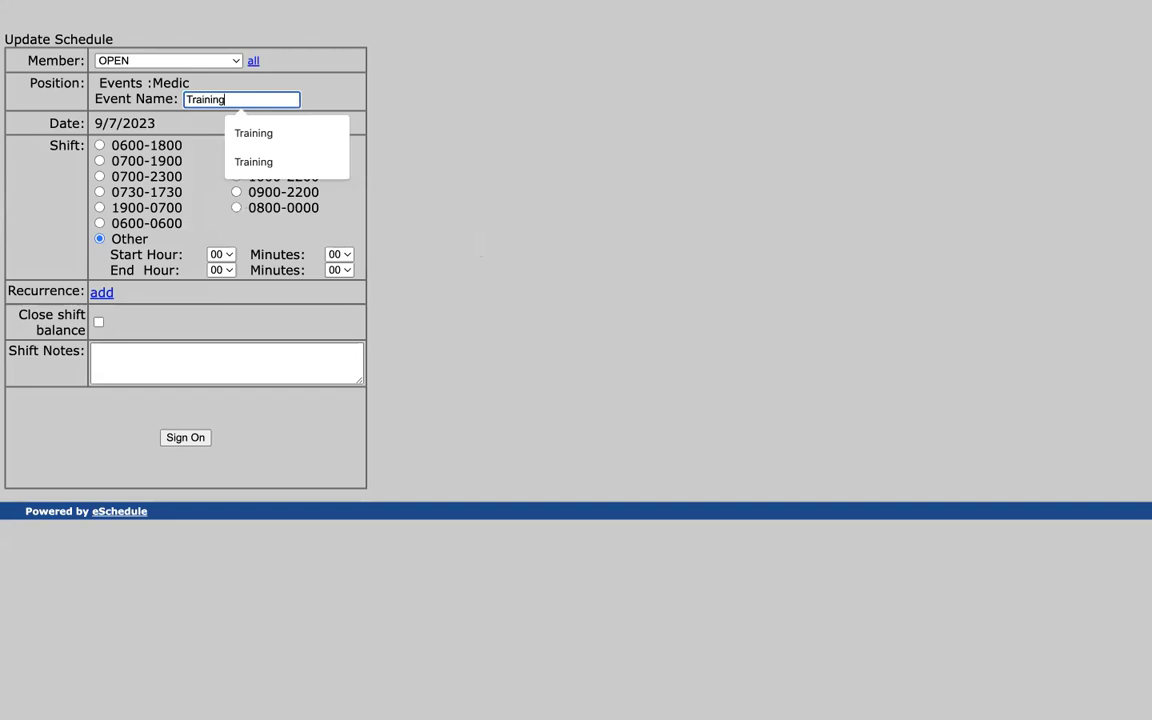
left_click(75, 98)
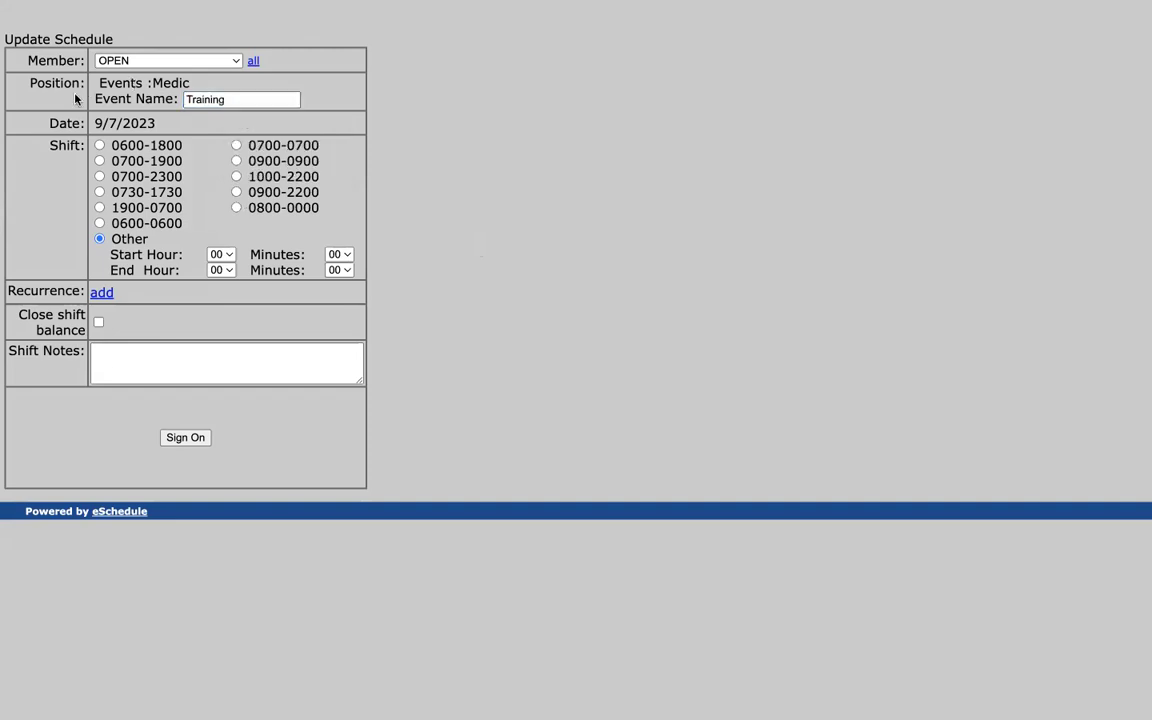
Assign a staff member to the Training event shift and sign them on
left_click(130, 63)
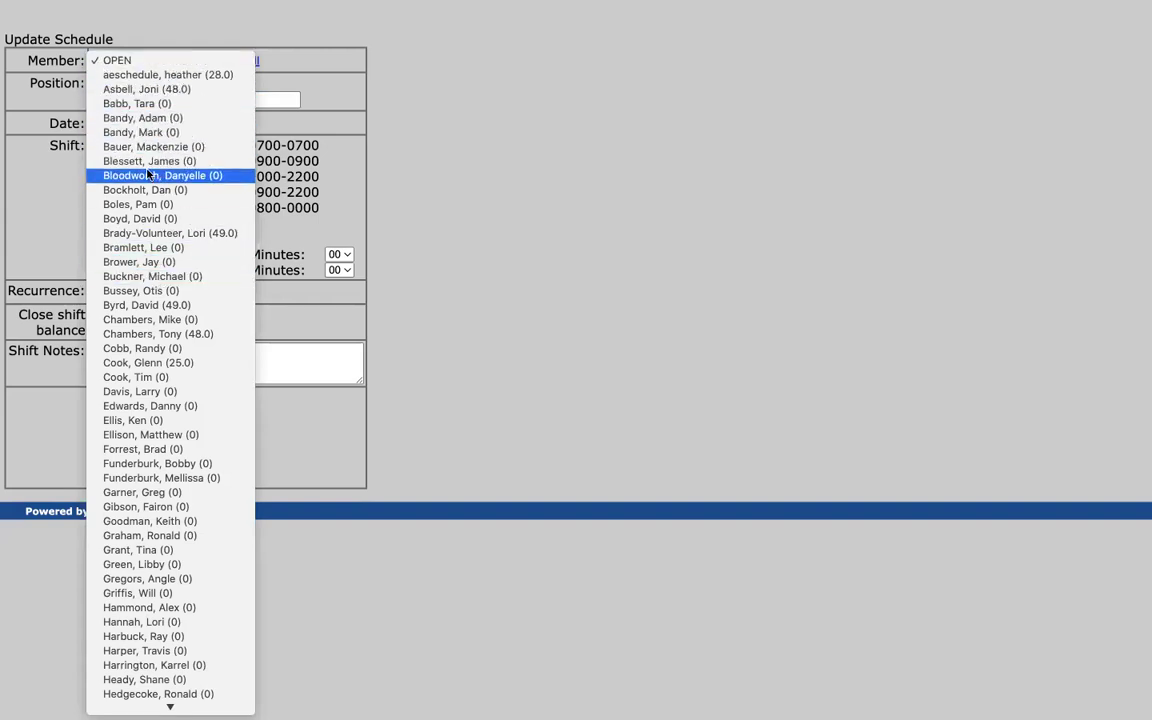
left_click(164, 105)
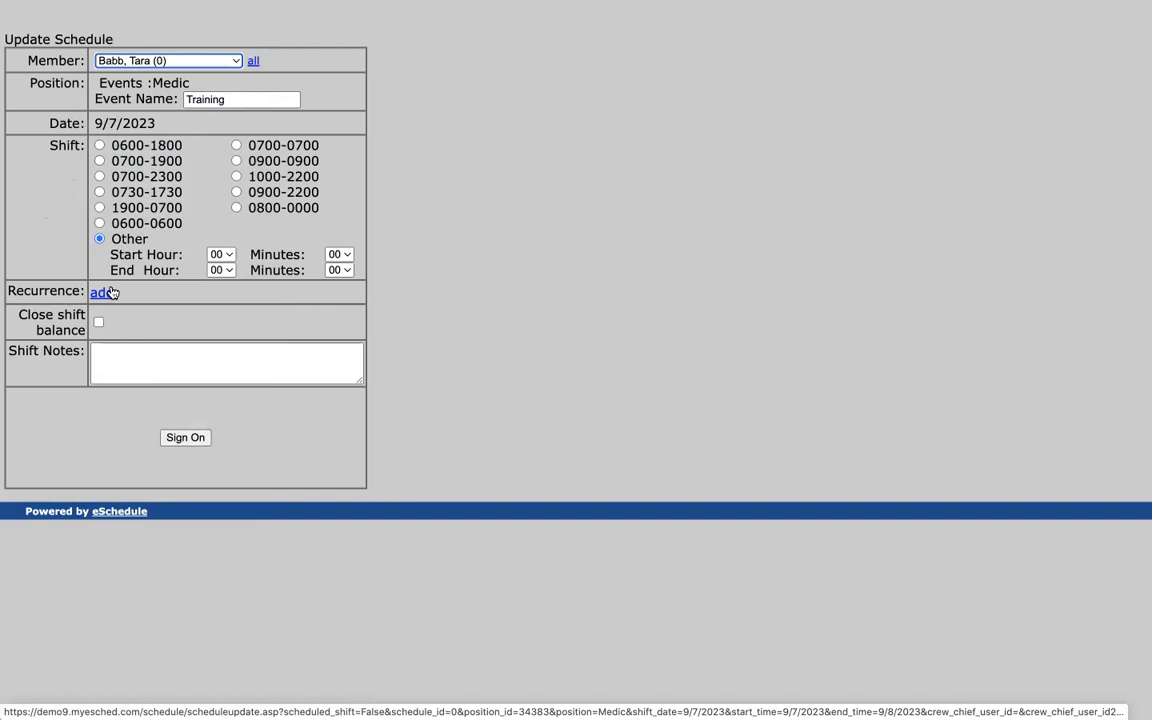
left_click(185, 438)
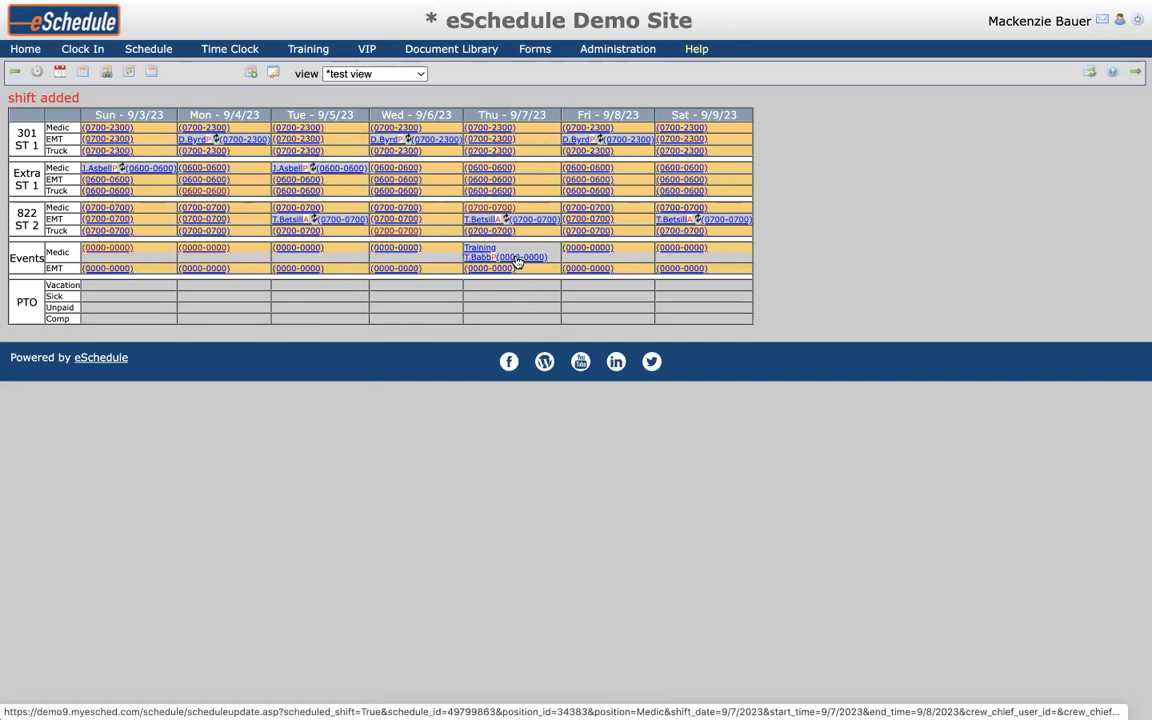
Add an open Events Medic shift named "Training" on 9/6/2023, leaving the member as OPEN
left_click(396, 249)
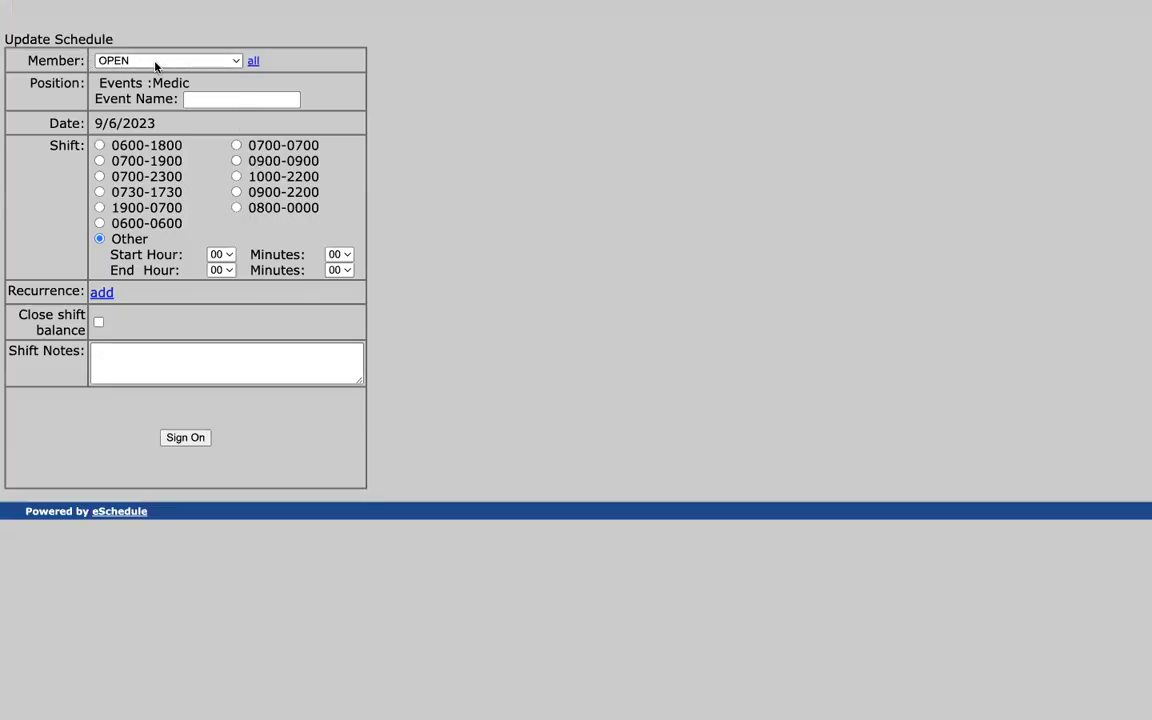
left_click(193, 96)
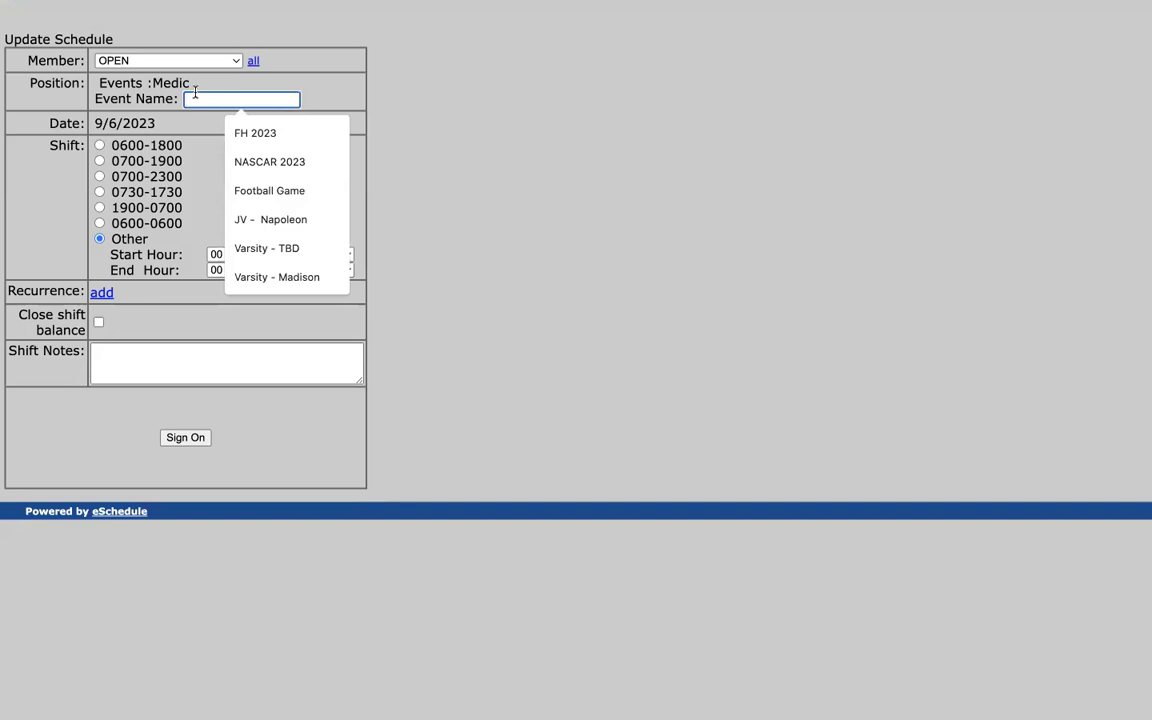
type("Training")
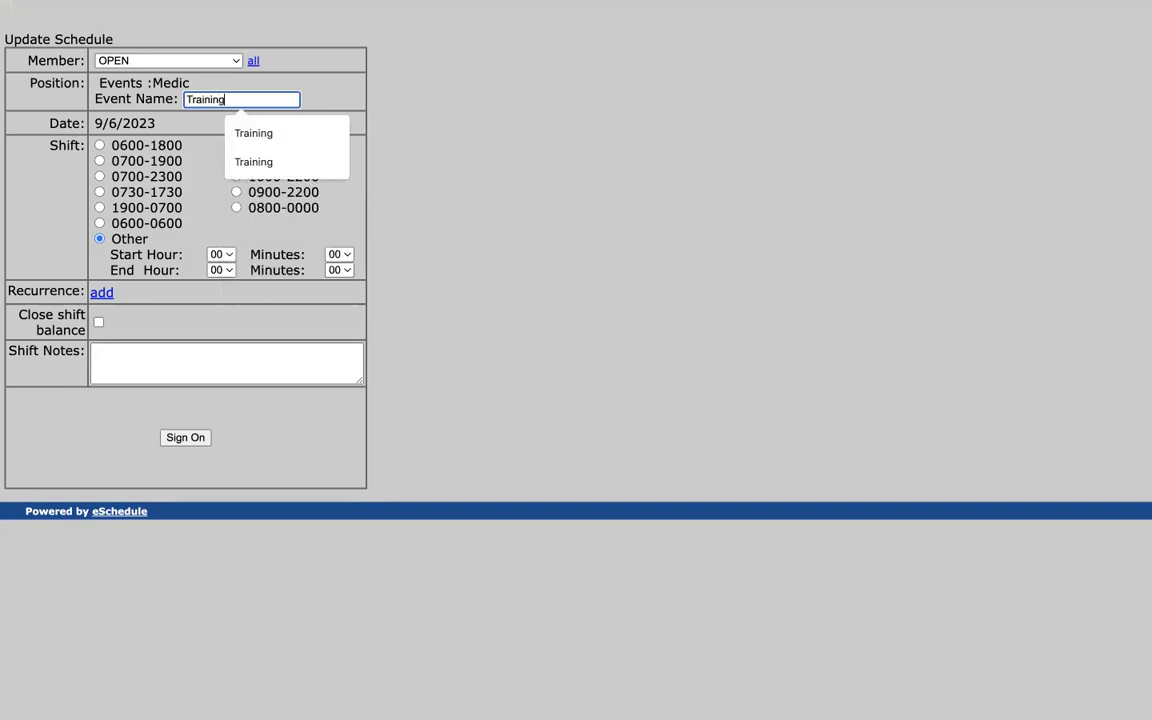
left_click(73, 176)
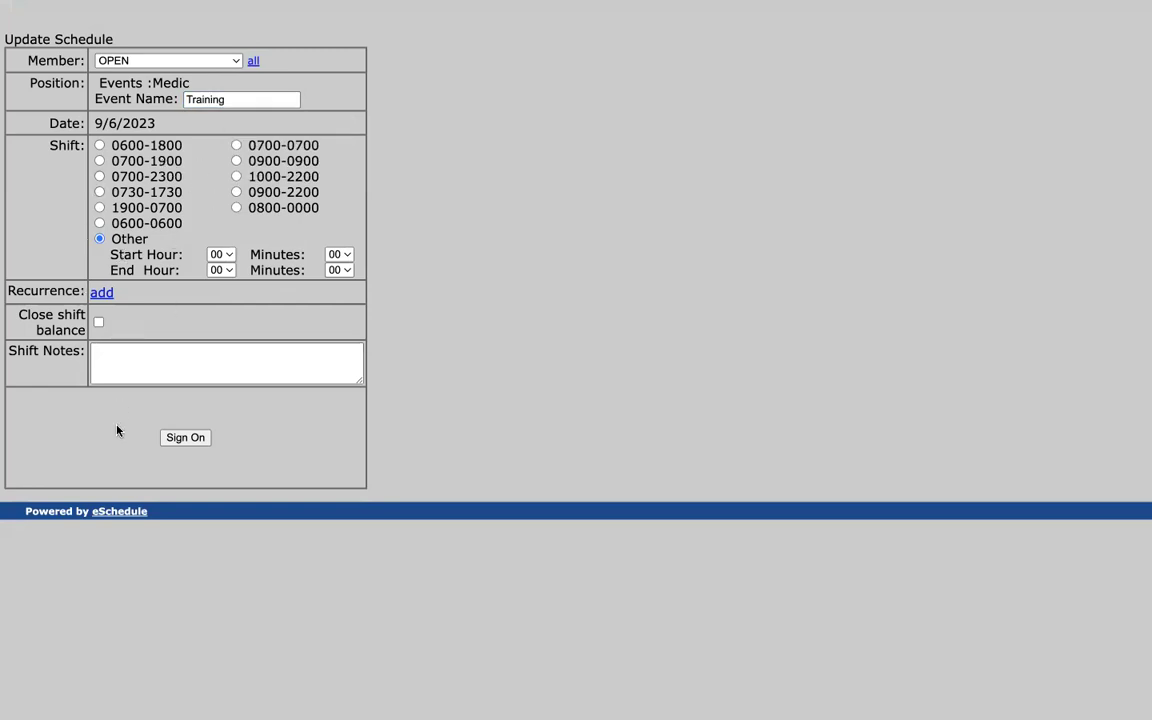
left_click(182, 437)
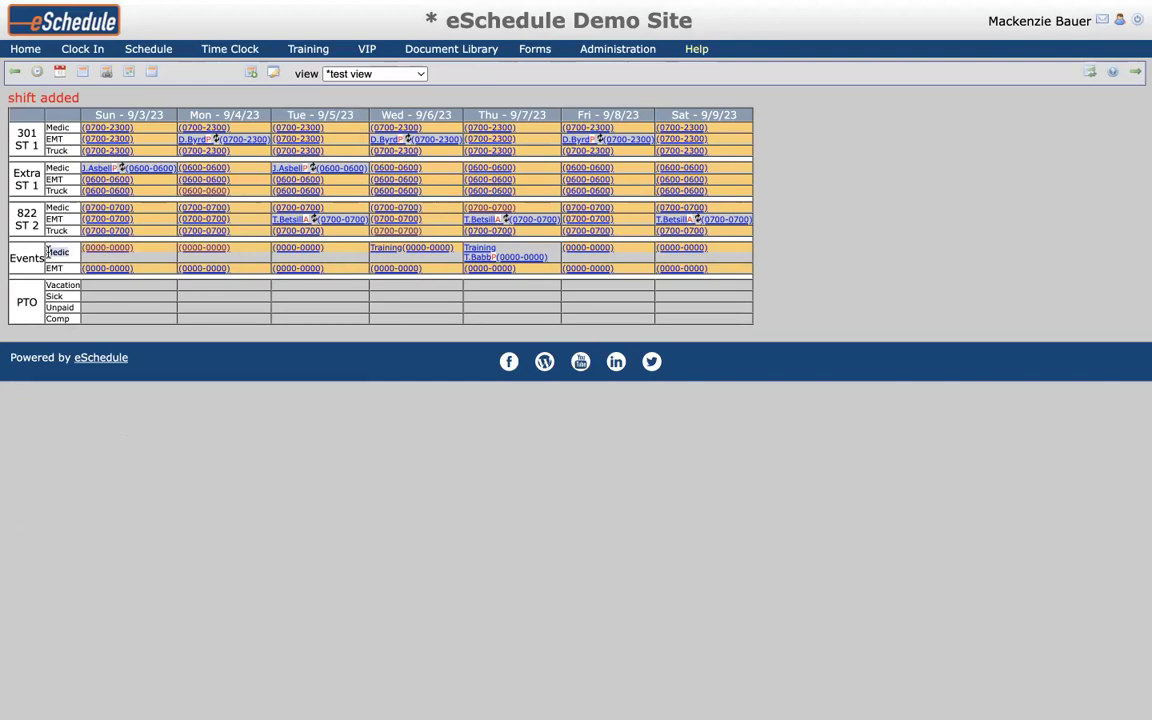
left_click(395, 249)
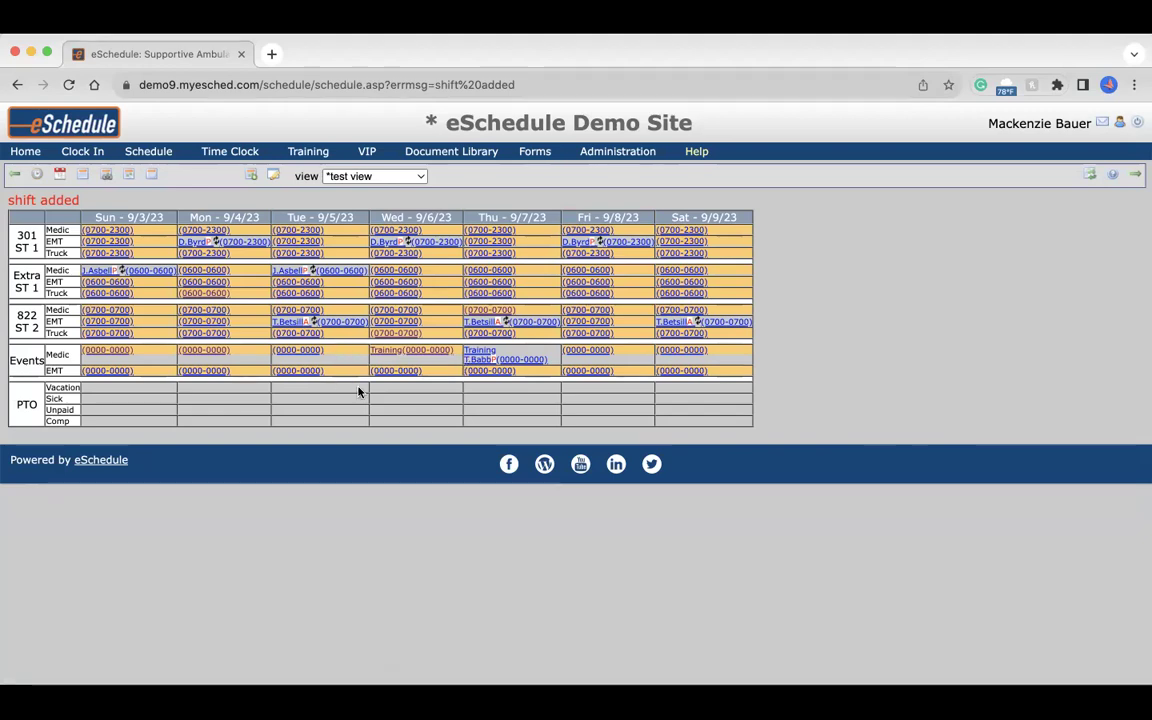
Open the Events Calendar and start a new calendar event on September 8, 2023
left_click(160, 152)
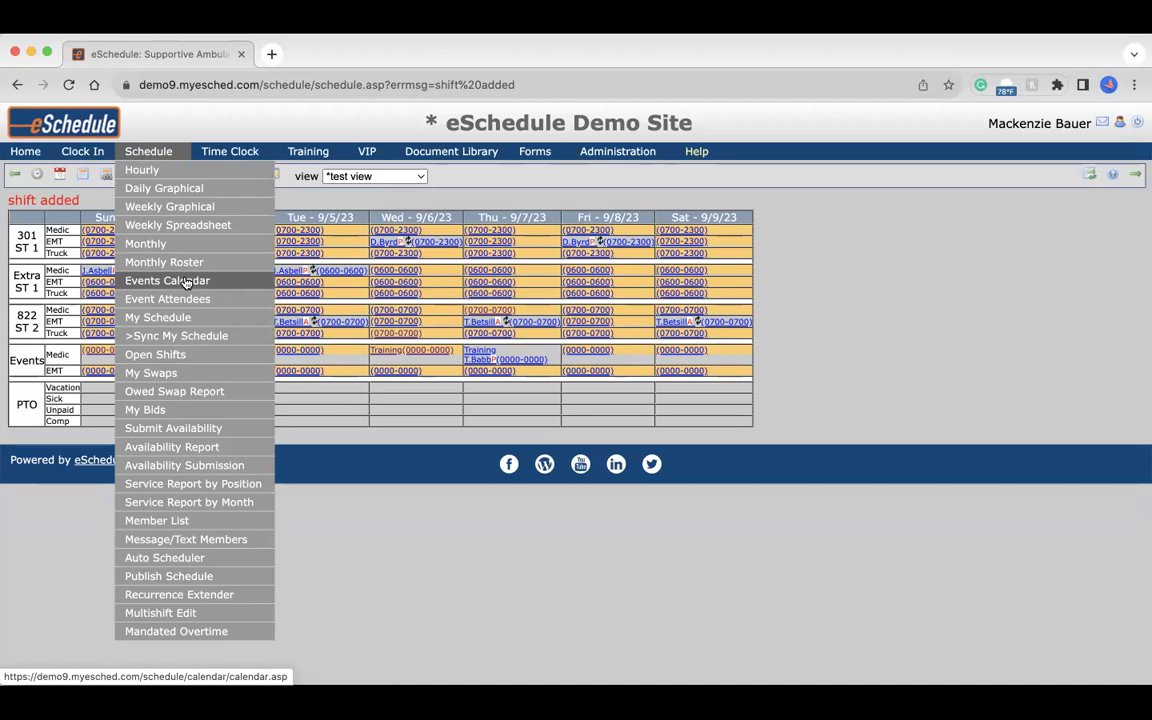
left_click(235, 285)
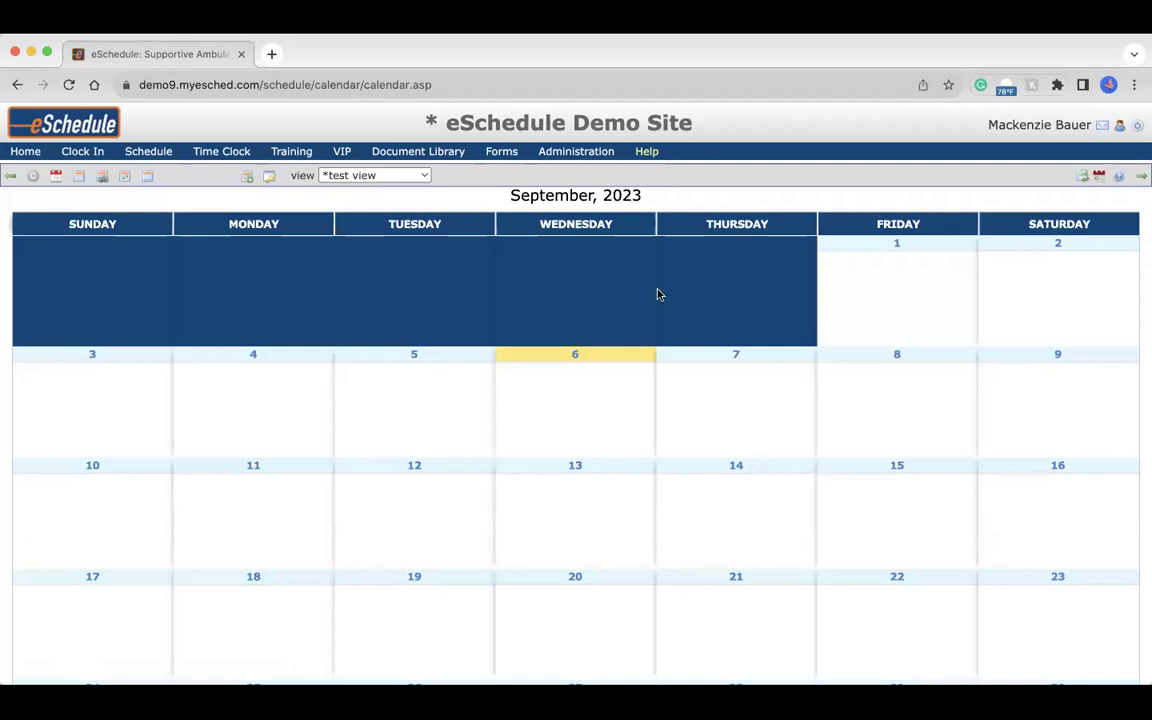
left_click(897, 358)
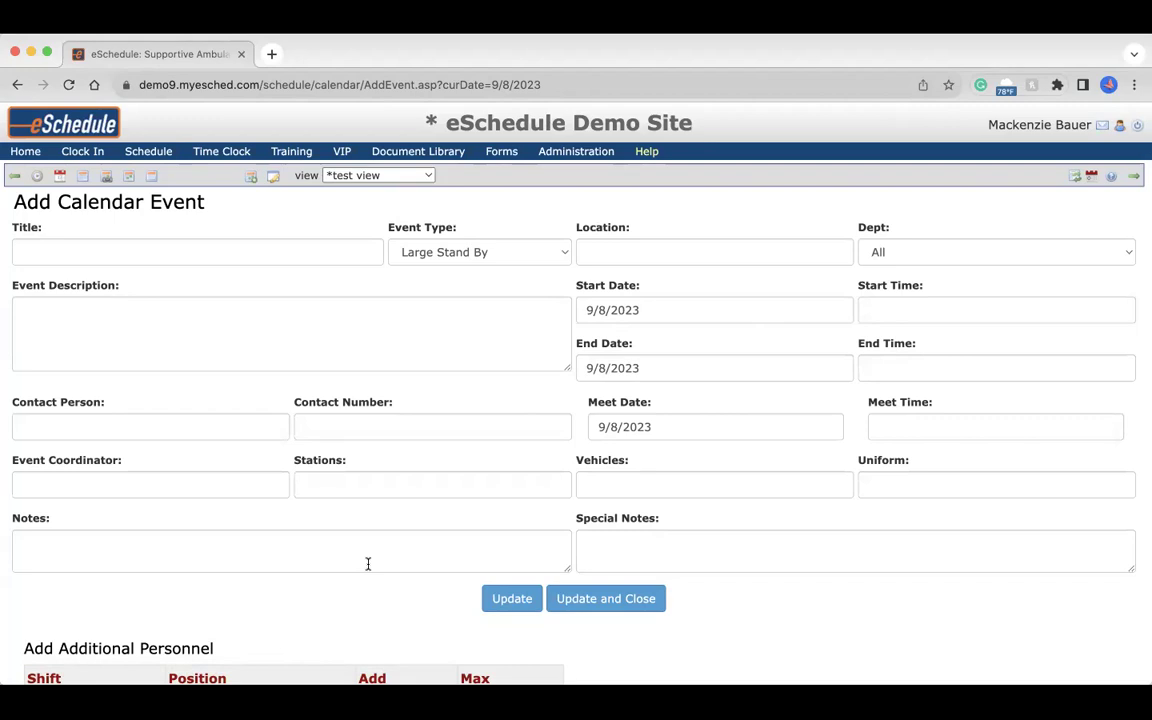
Switch the calendar event's type to Event and back to Large Stand By
left_click(485, 255)
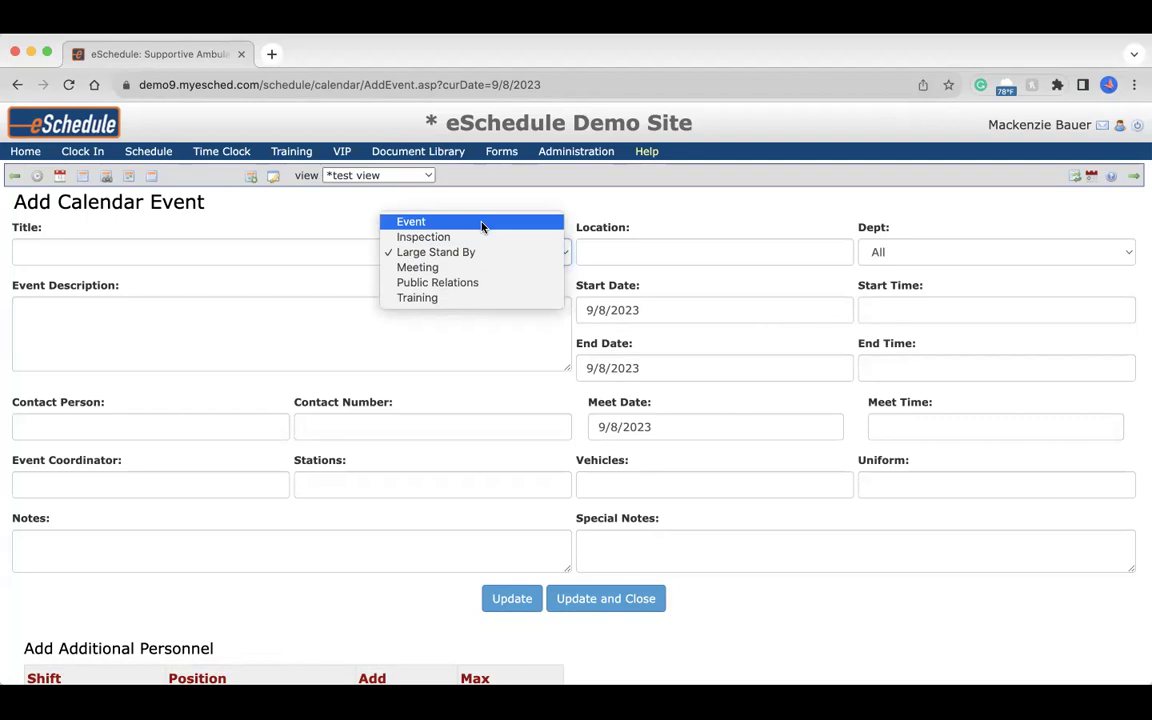
left_click(481, 223)
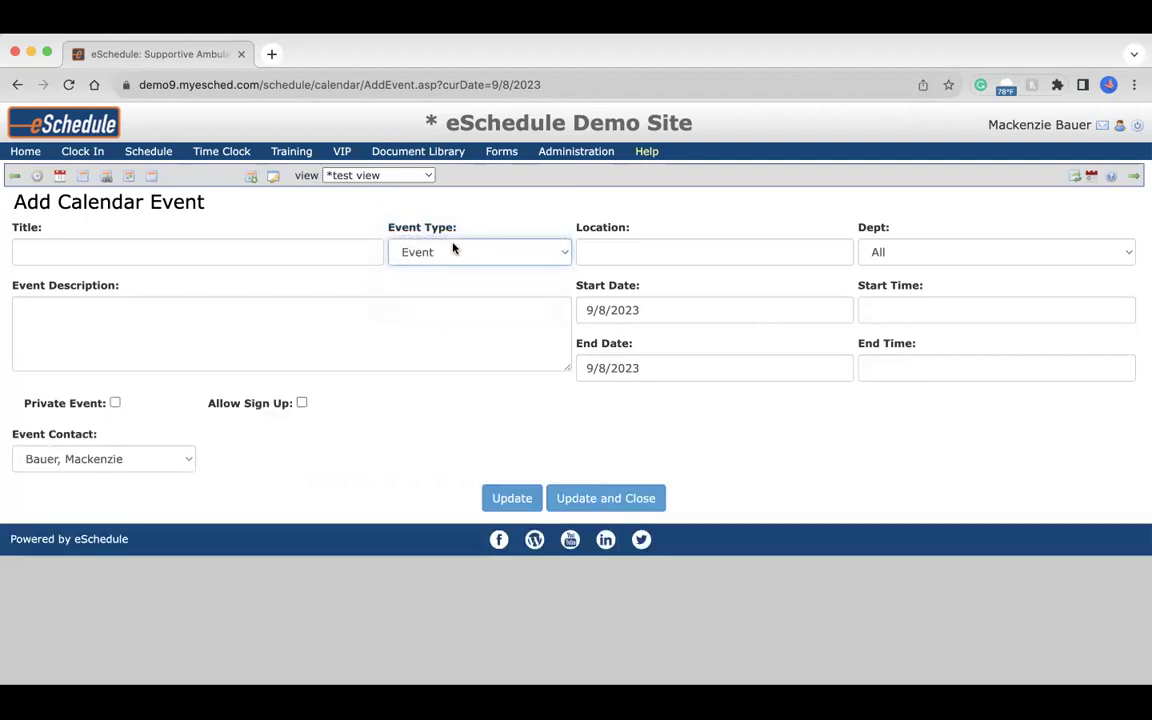
left_click(453, 249)
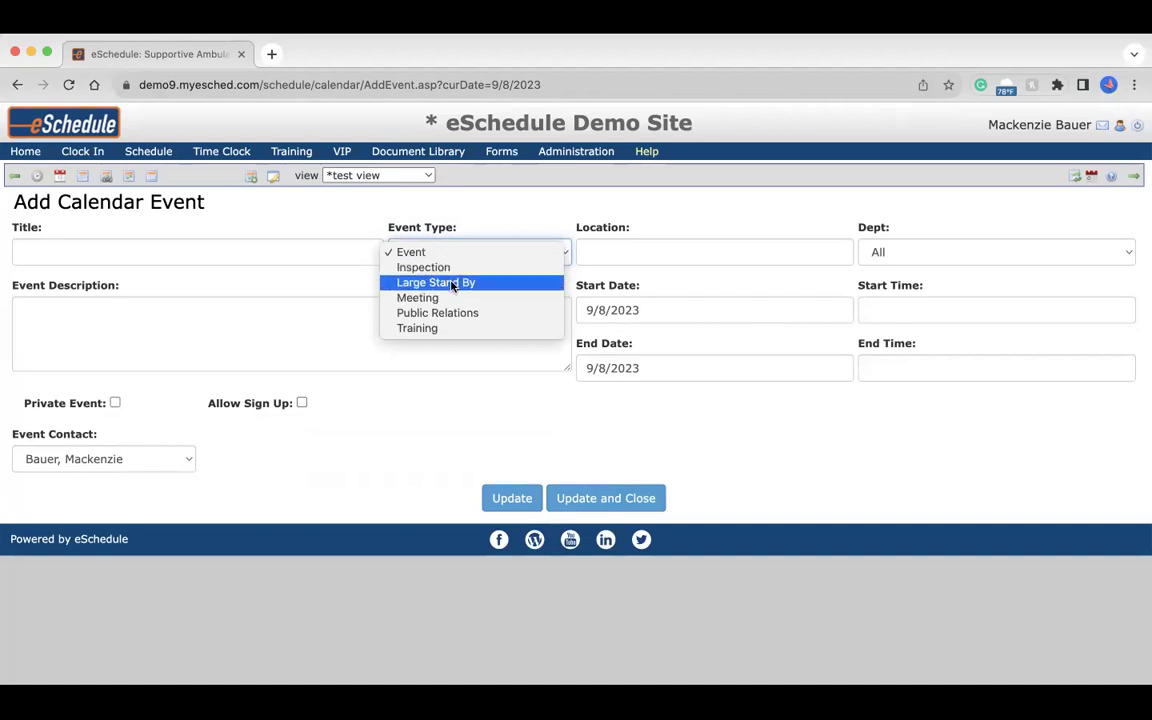
left_click(489, 284)
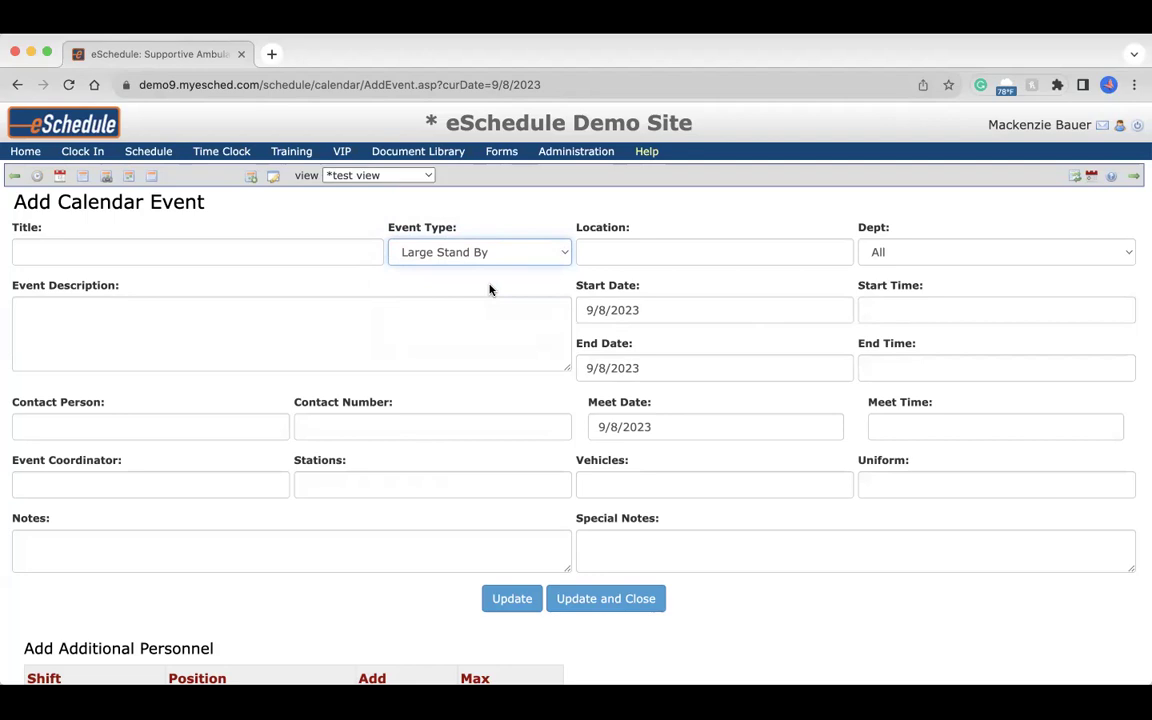
Title the calendar event "Football Game" and enter "Testing" as its description
left_click(278, 252)
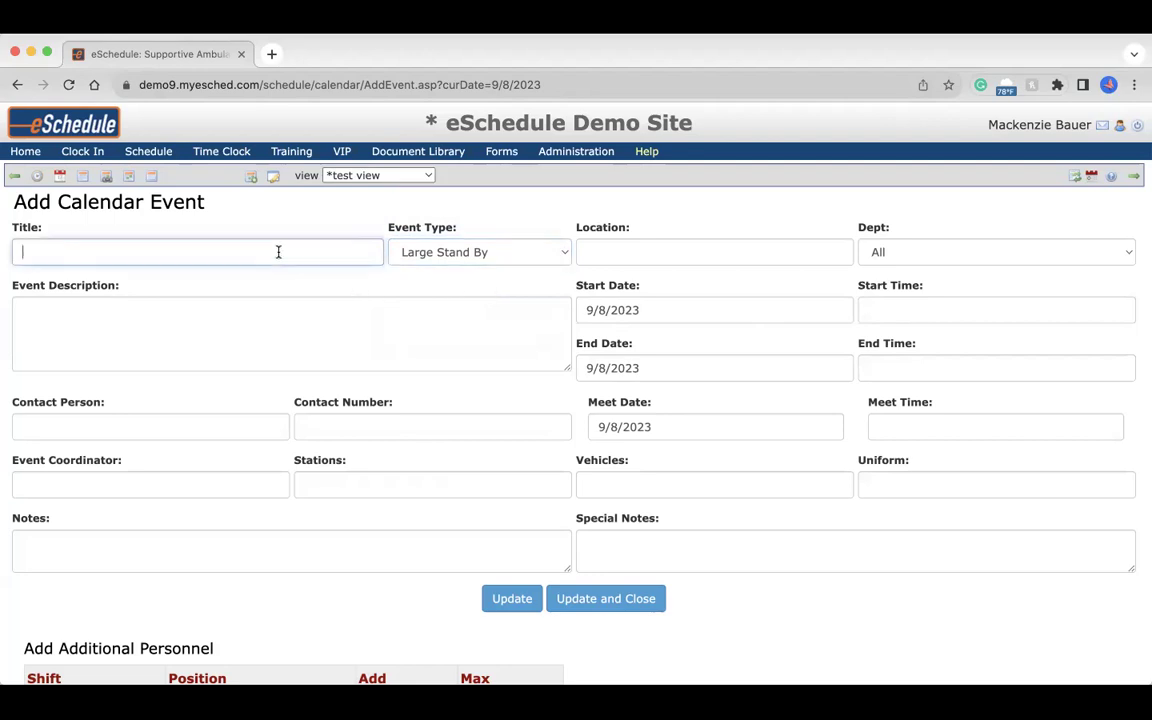
type("Football Game")
left_click(267, 306)
type("Testing")
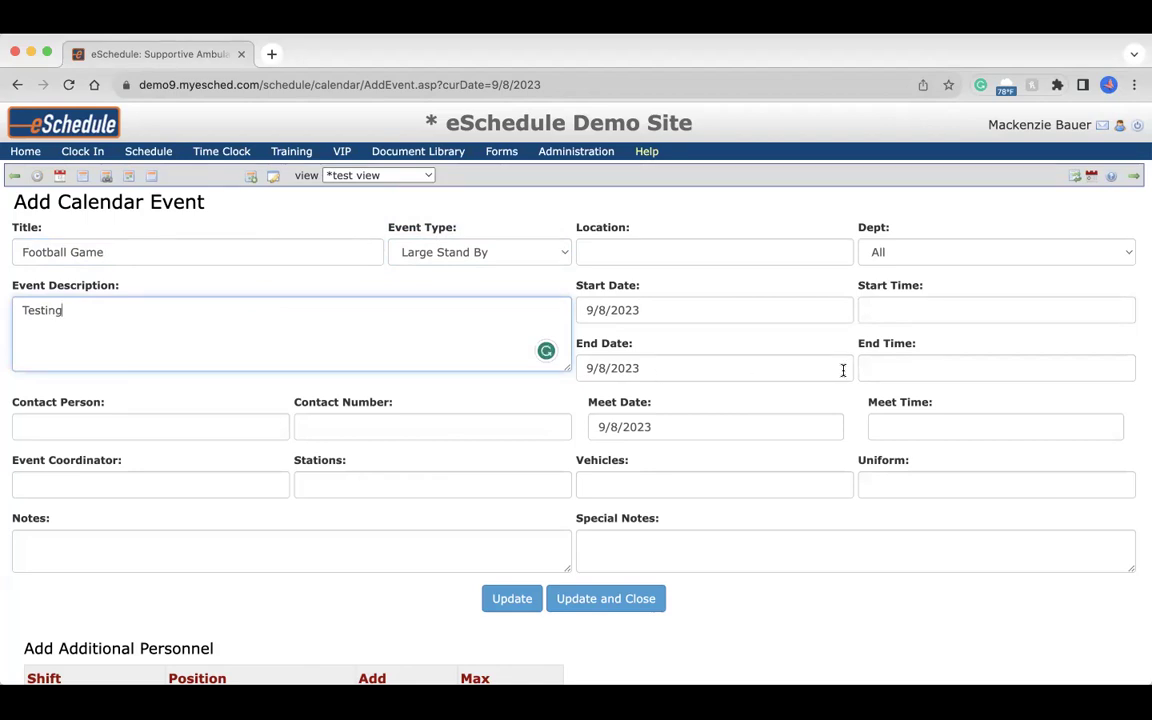
Set the Football Game's start time to 16:00 and its end time to 20:00
left_click(903, 309)
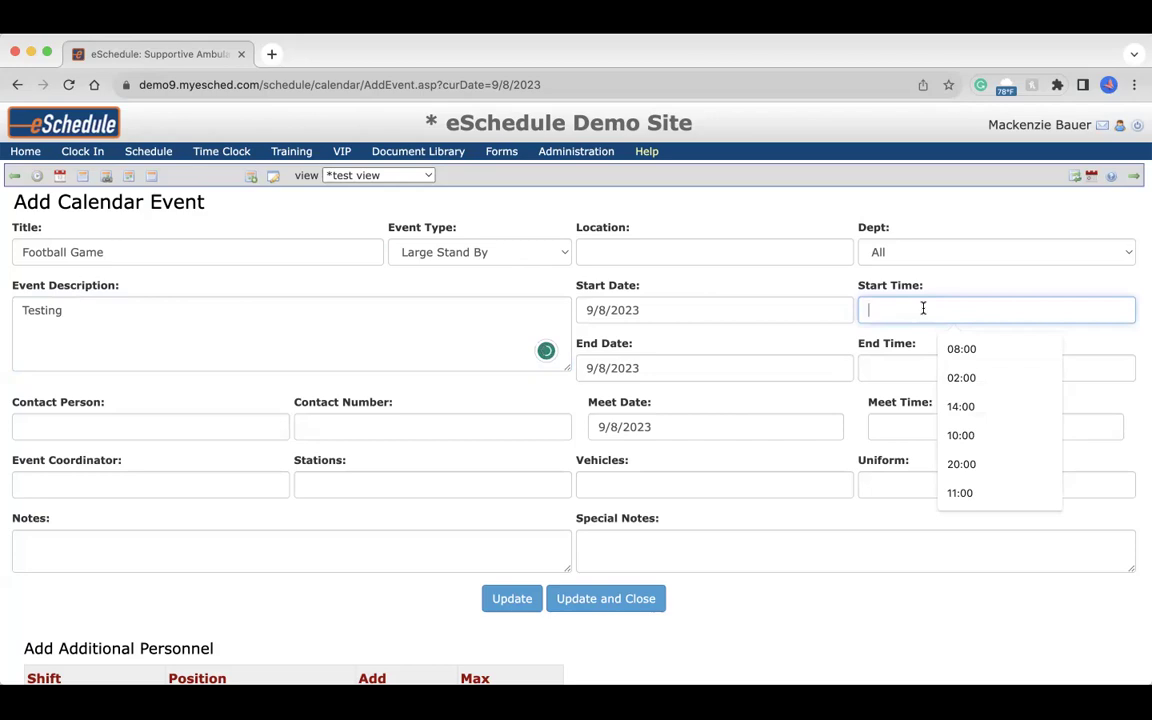
type("16:00")
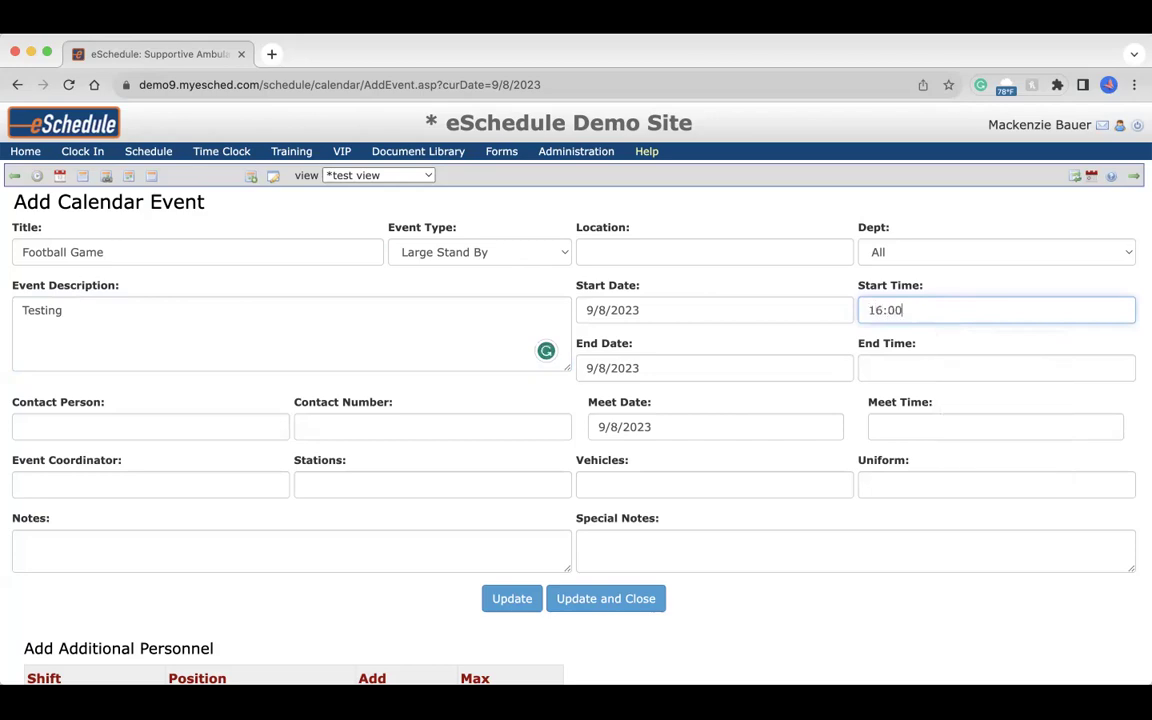
left_click(903, 368)
type("20:00")
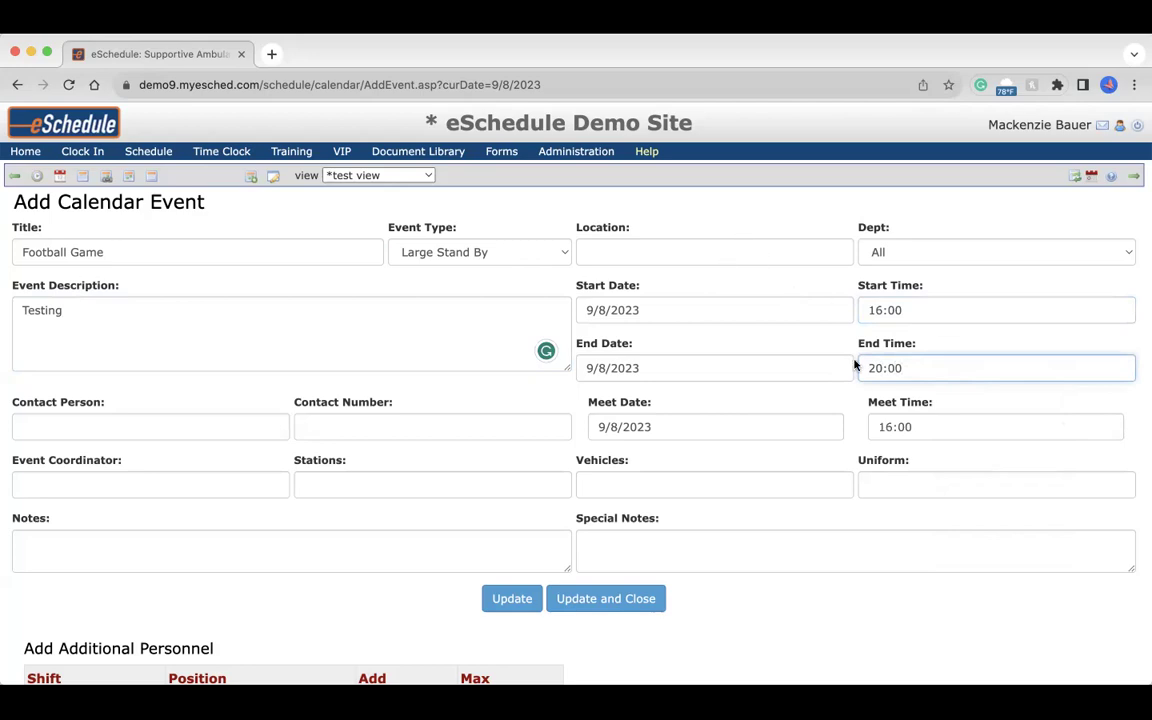
Add 1 Medic and 1 EMT as additional personnel for the event, and save and close it
scroll(645, 530, "down", 2)
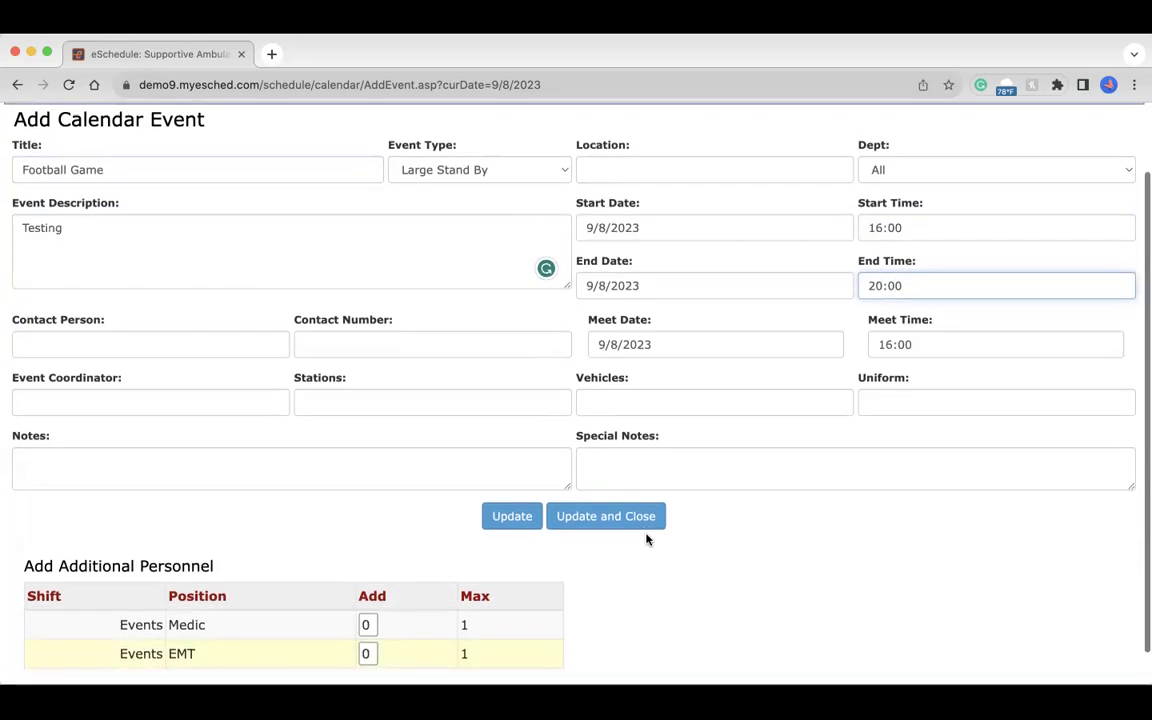
scroll(646, 540, "down", 1)
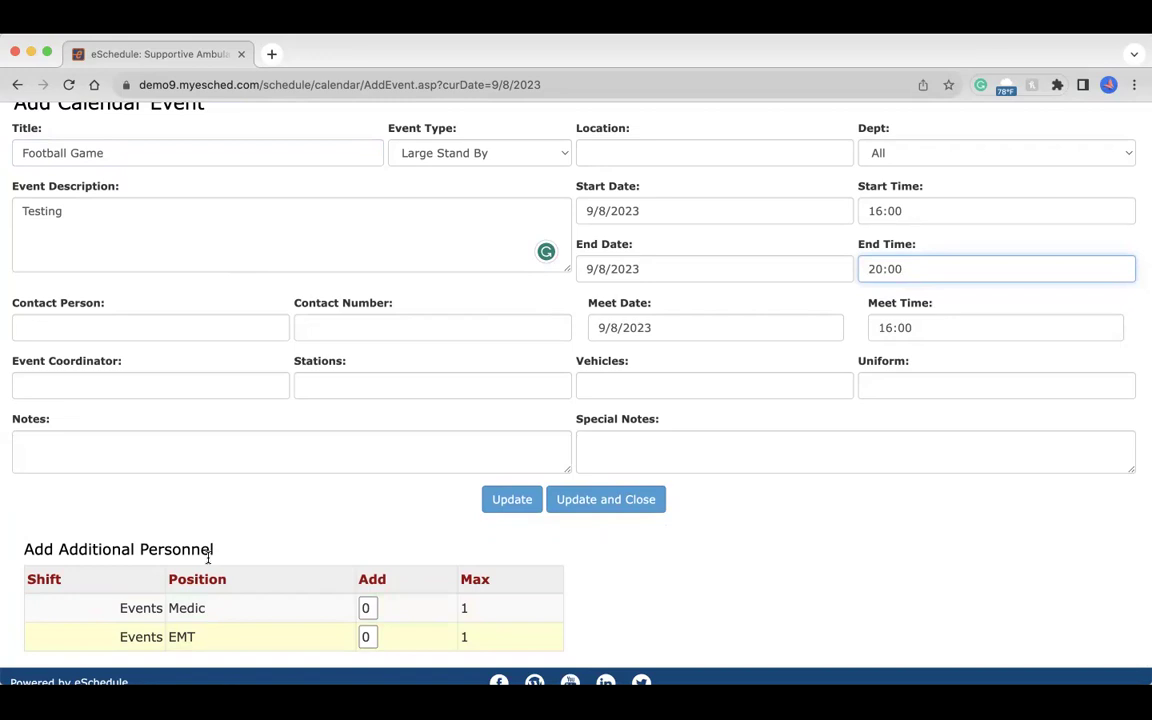
left_click(371, 606)
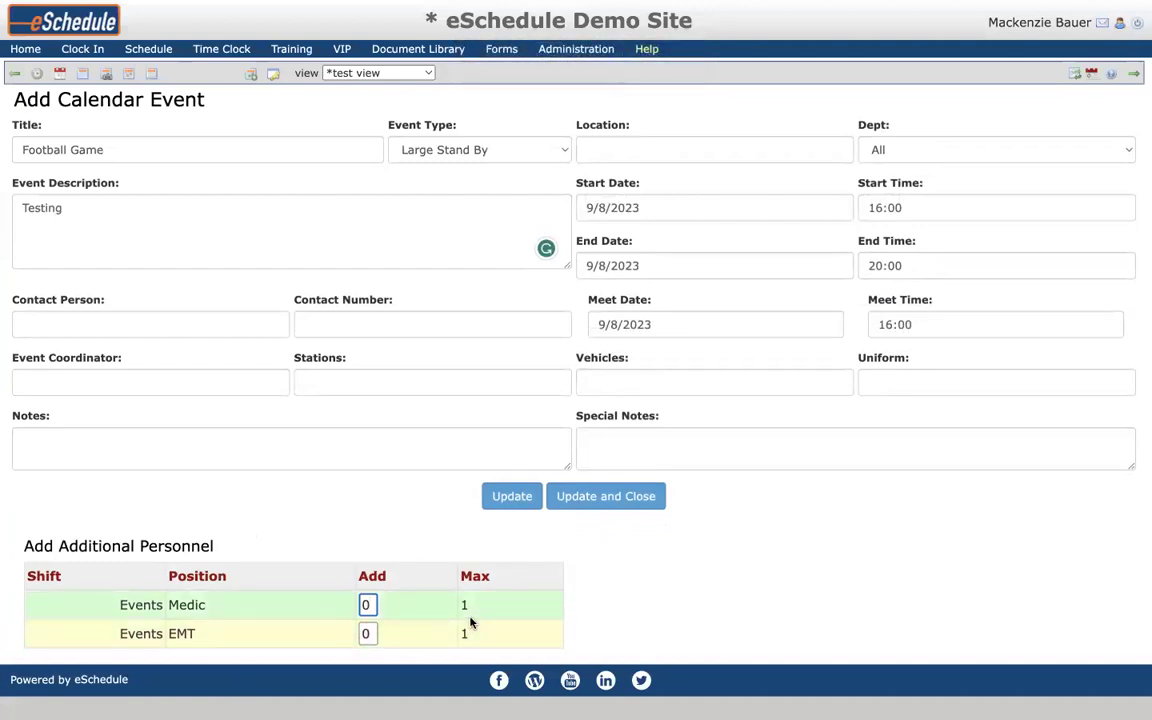
type("1")
key("Tab")
key("BackSpace")
type("1")
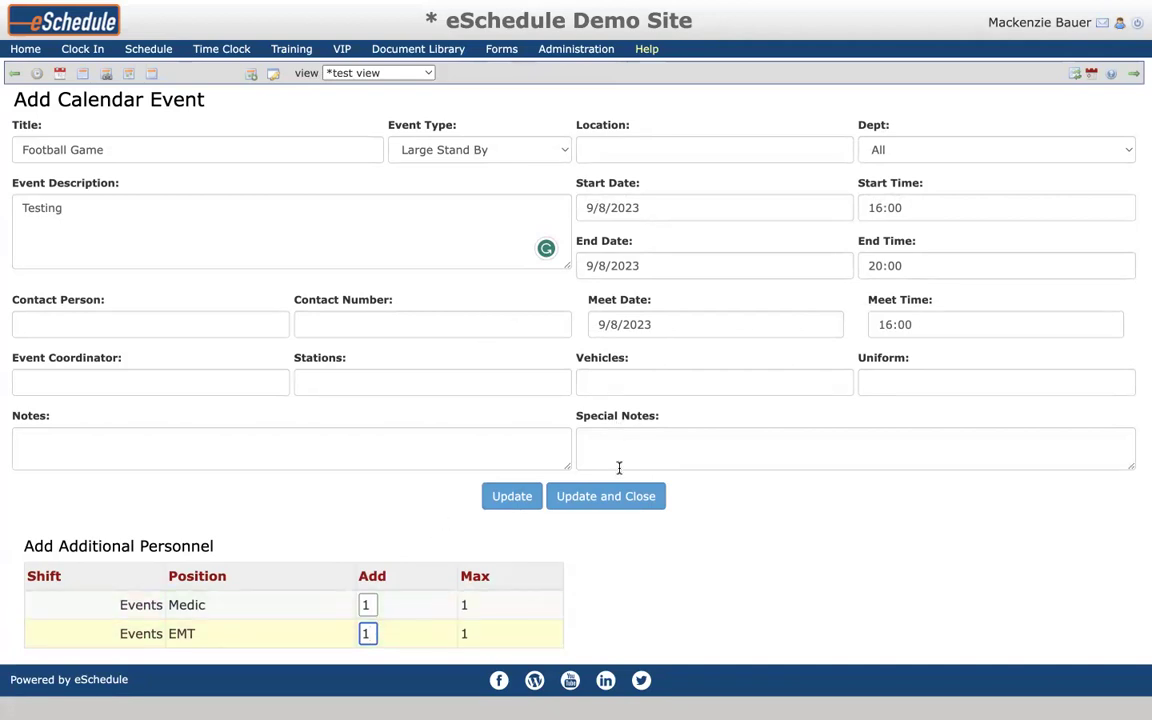
left_click(610, 497)
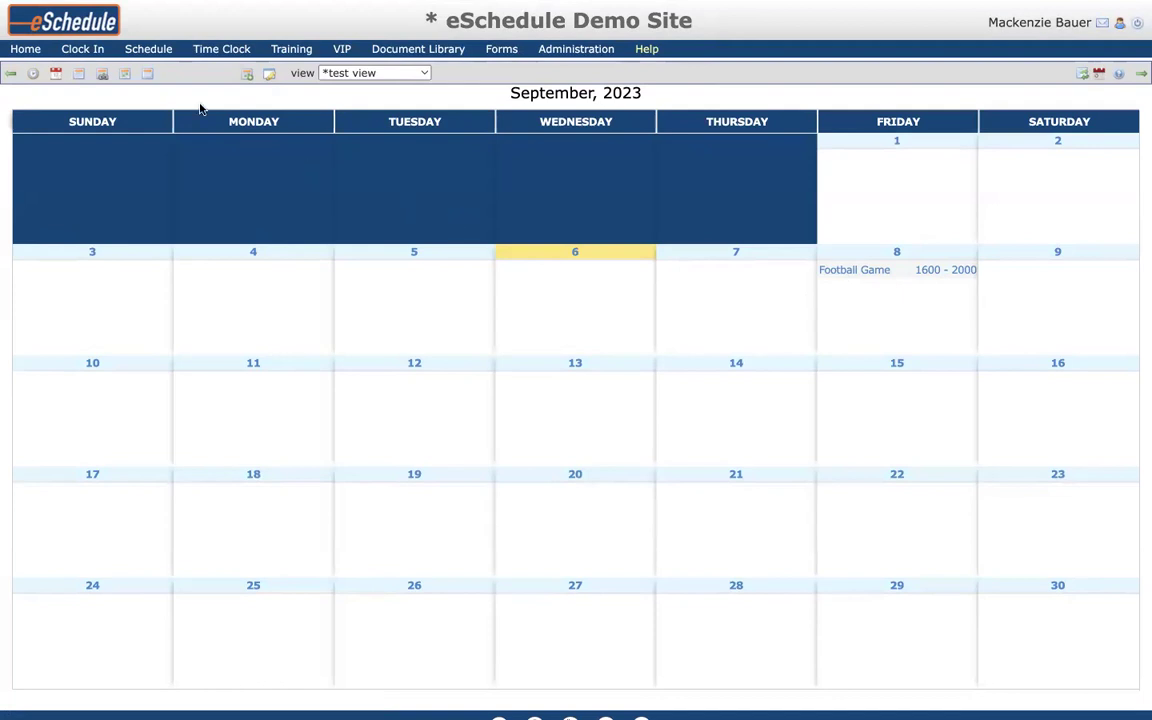
Check the Football Game in the weekly spreadsheet and in the home page's upcoming events, returning to the spreadsheet
mouse_move(163, 55)
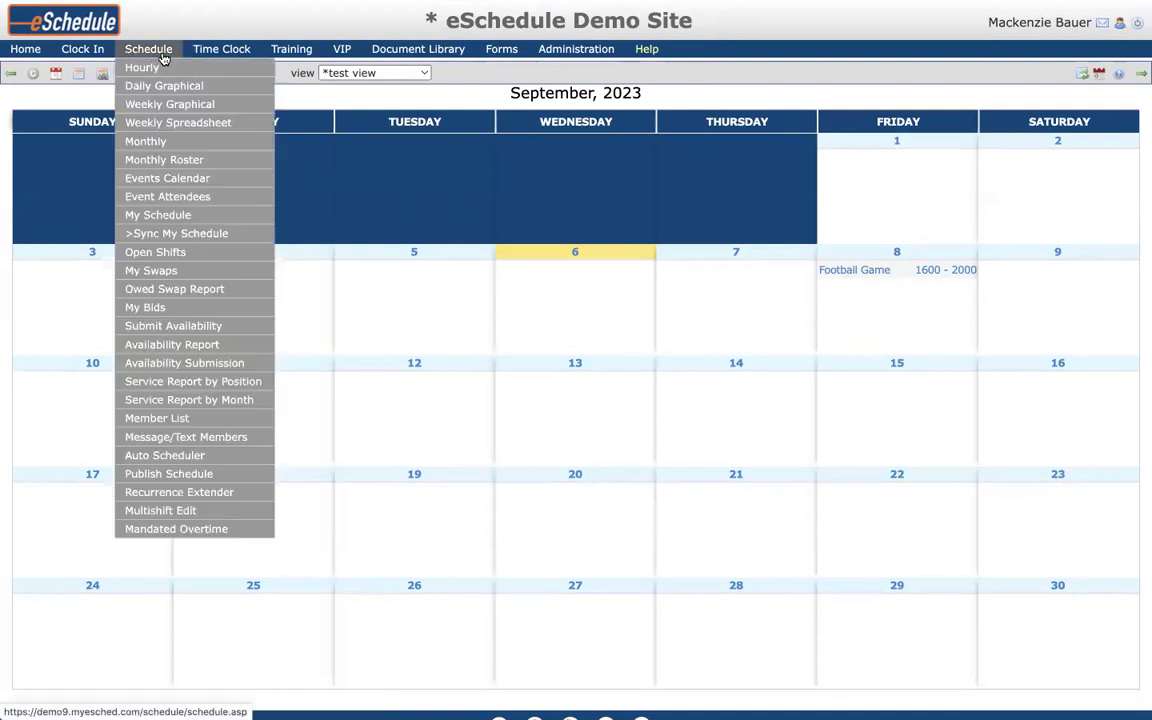
left_click(168, 123)
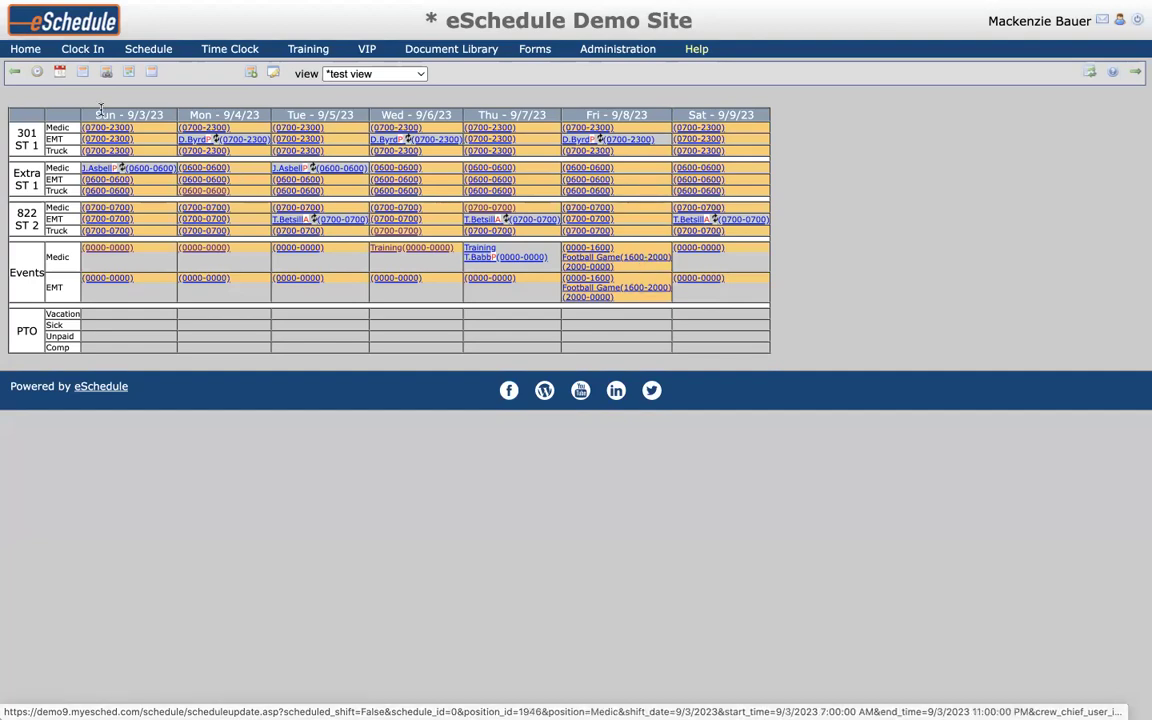
left_click(25, 50)
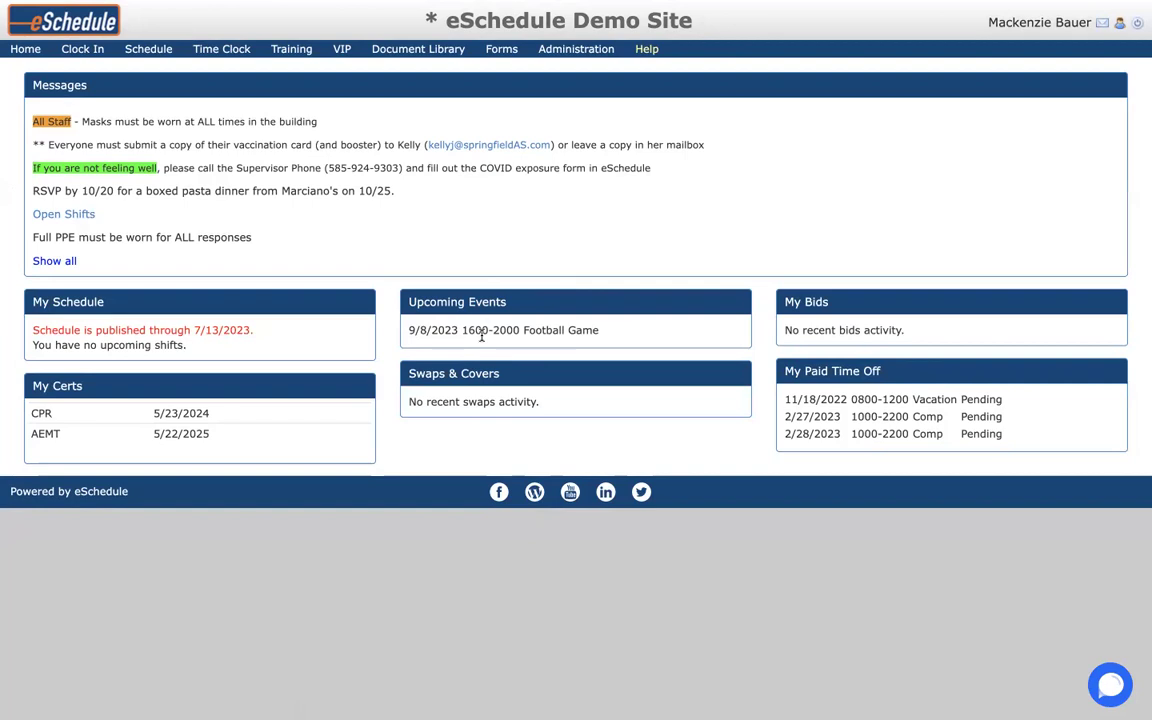
mouse_move(145, 50)
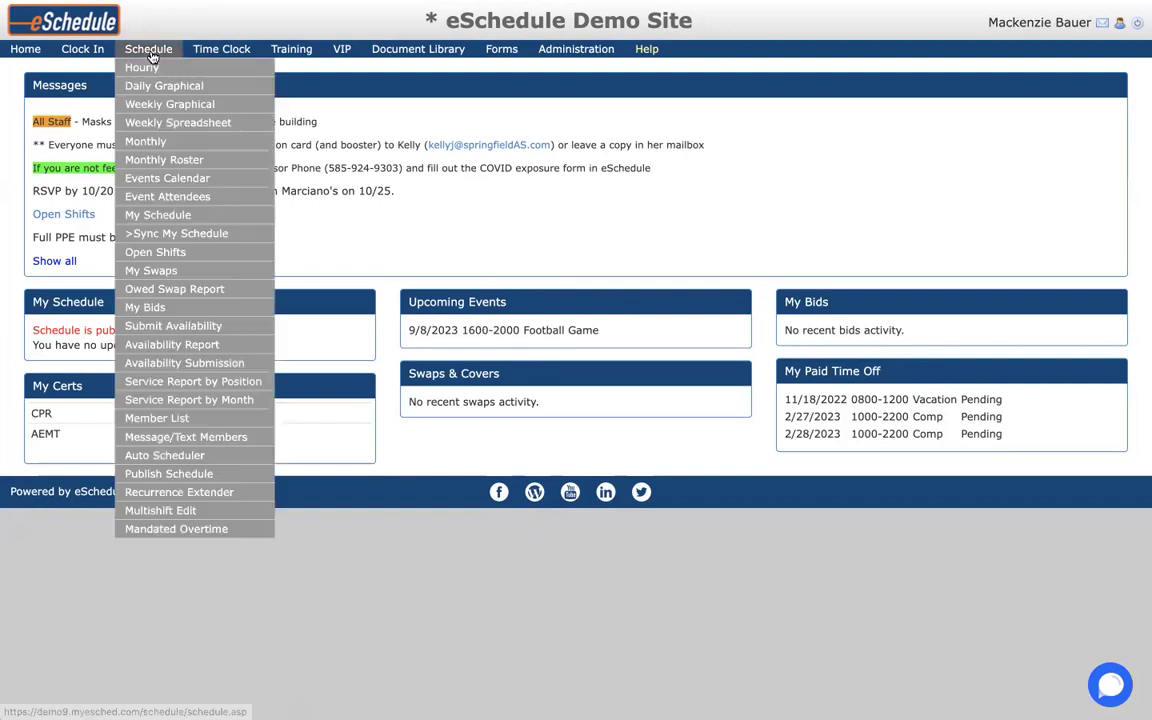
left_click(157, 123)
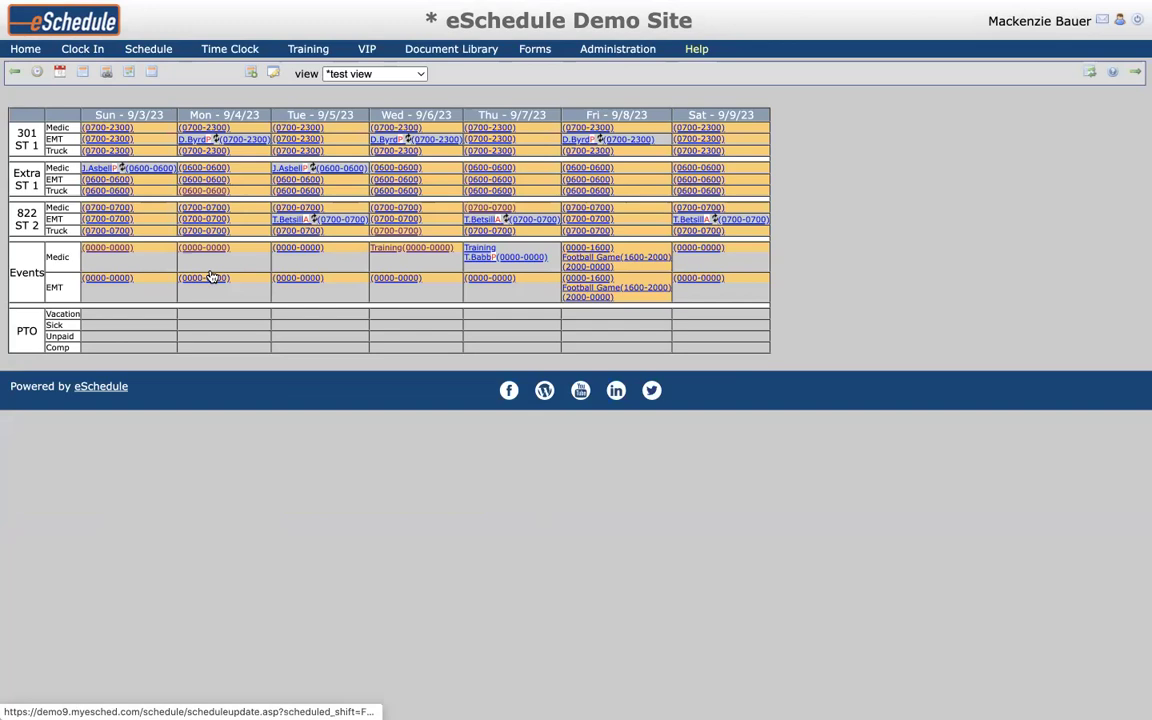